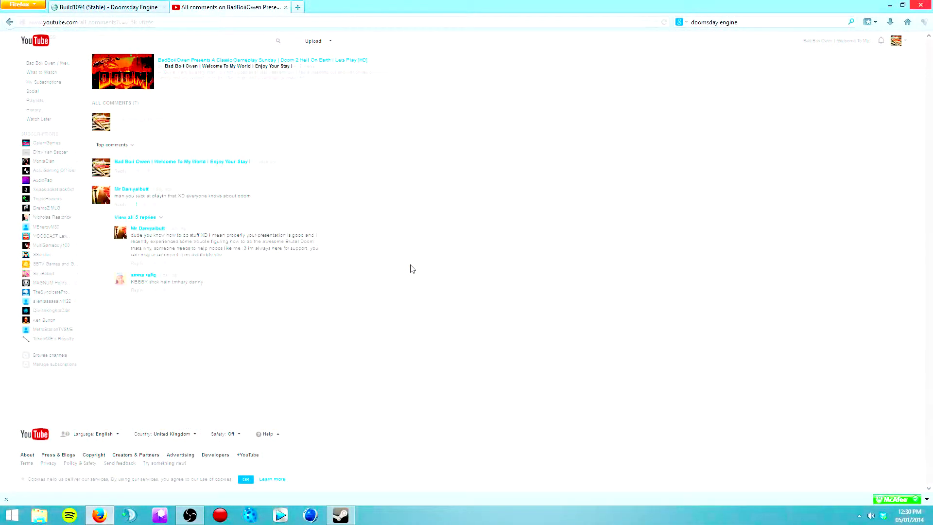
Expand all 5 replies under the YouTube comment
left_click(155, 221)
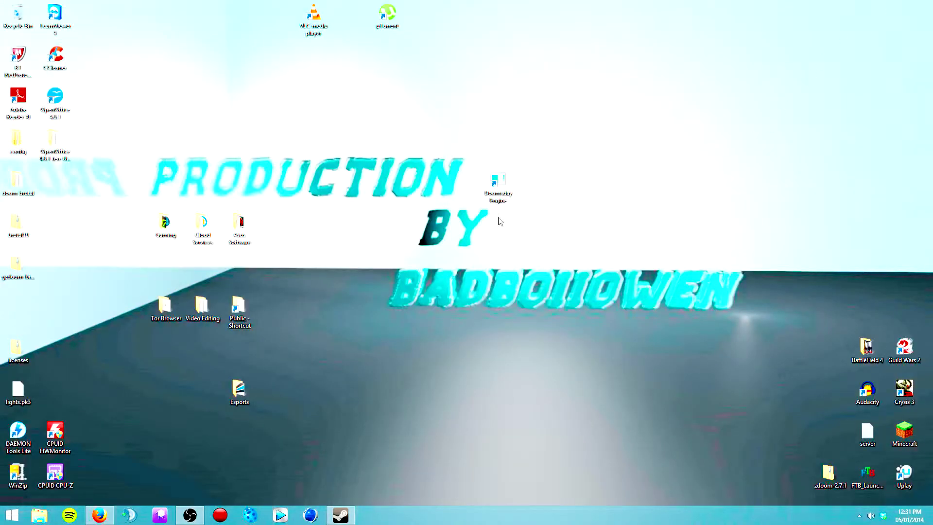
left_click_drag(496, 137, 570, 249)
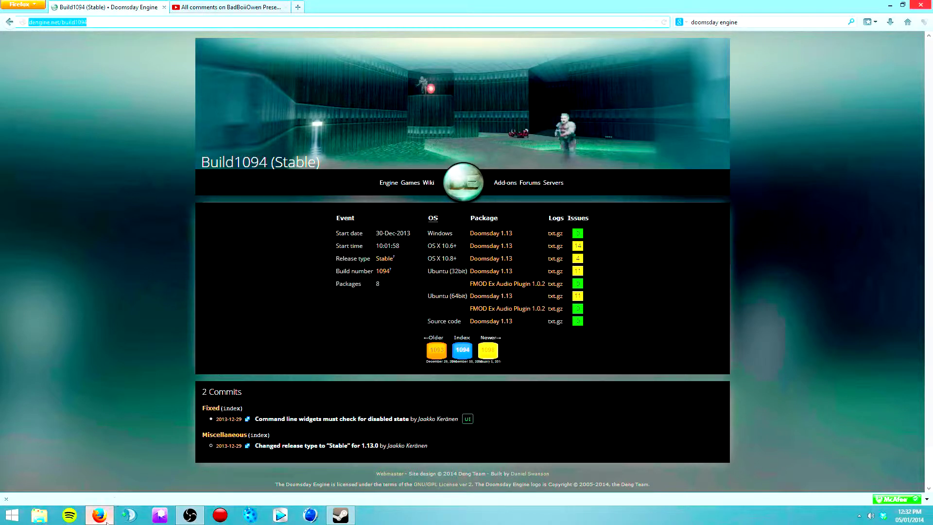
mouse_move(100, 515)
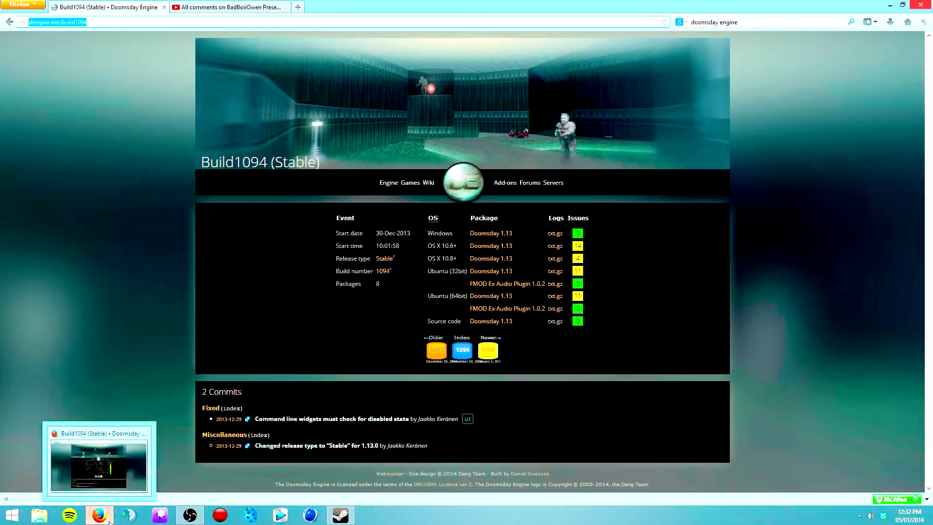
left_click(100, 515)
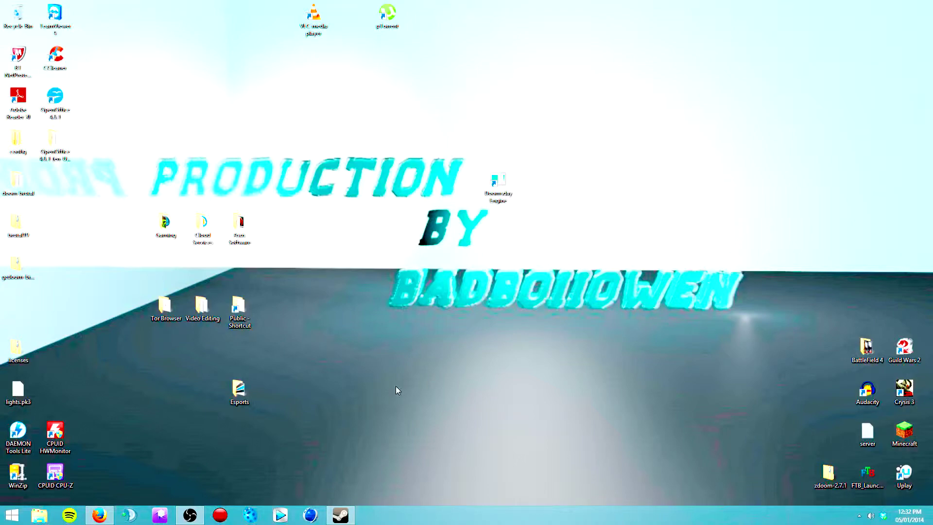
Bring up Steam's Ultimate Doom store page, then open File Explorer on This PC
left_click(340, 515)
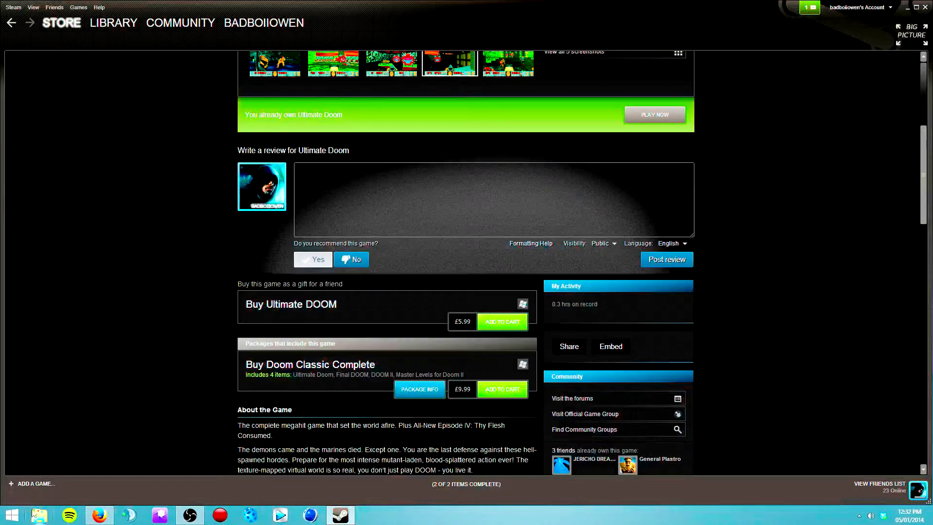
key("super+e")
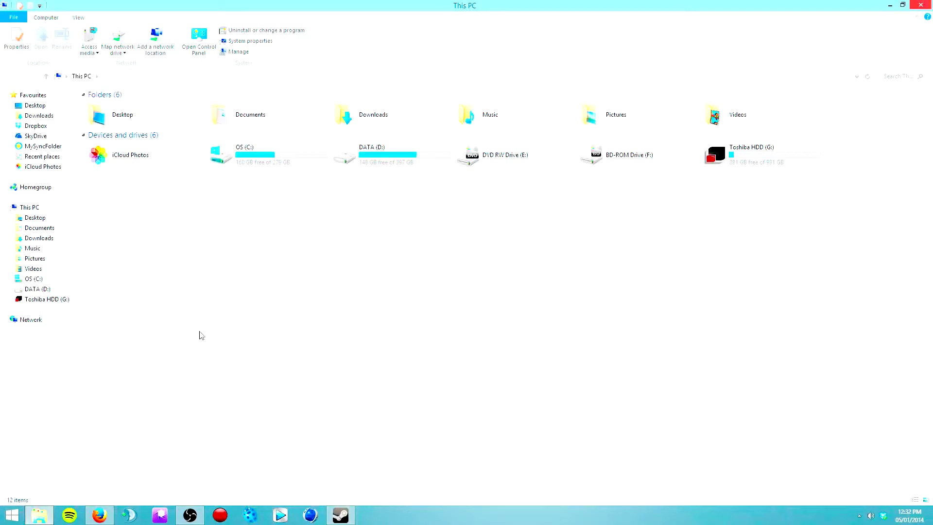
Browse DATA (D:) through Steam, steamapps and common into the Ultimate Doom folder
left_click(399, 159)
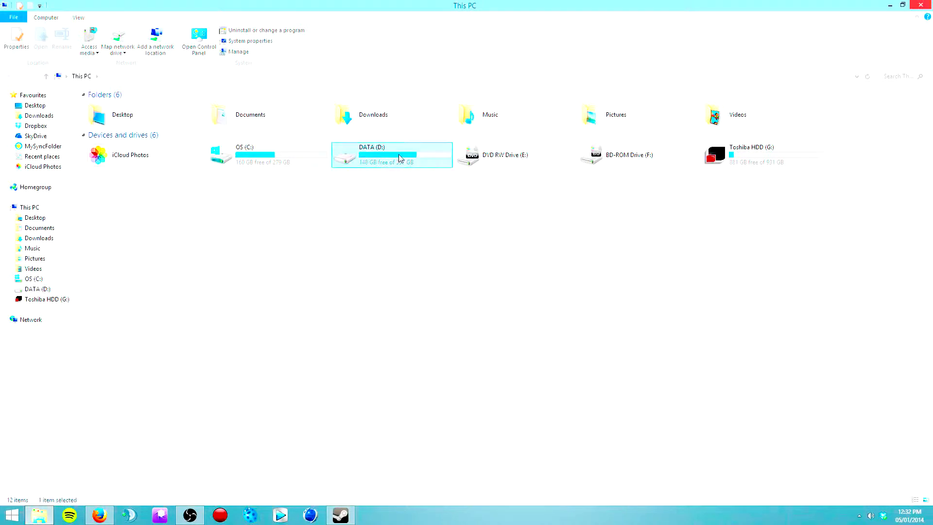
double_click(399, 159)
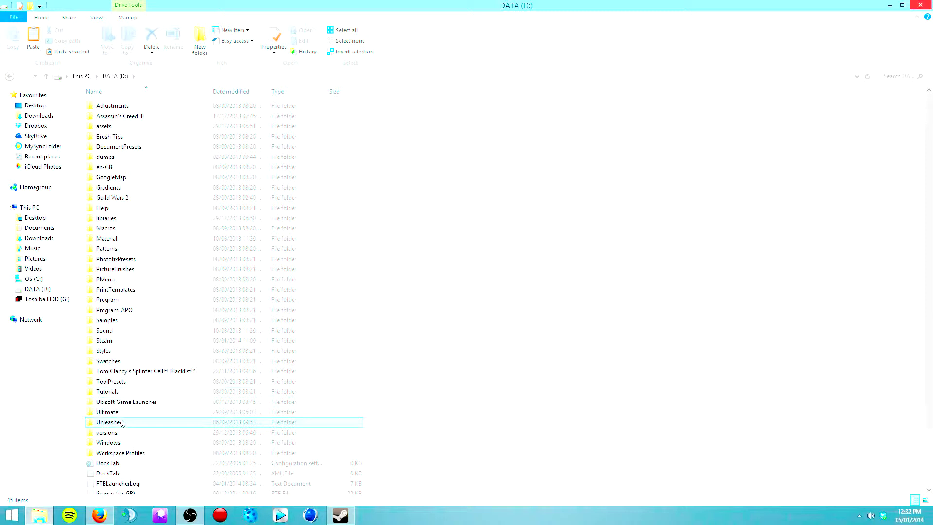
scroll(121, 423, "down", 1)
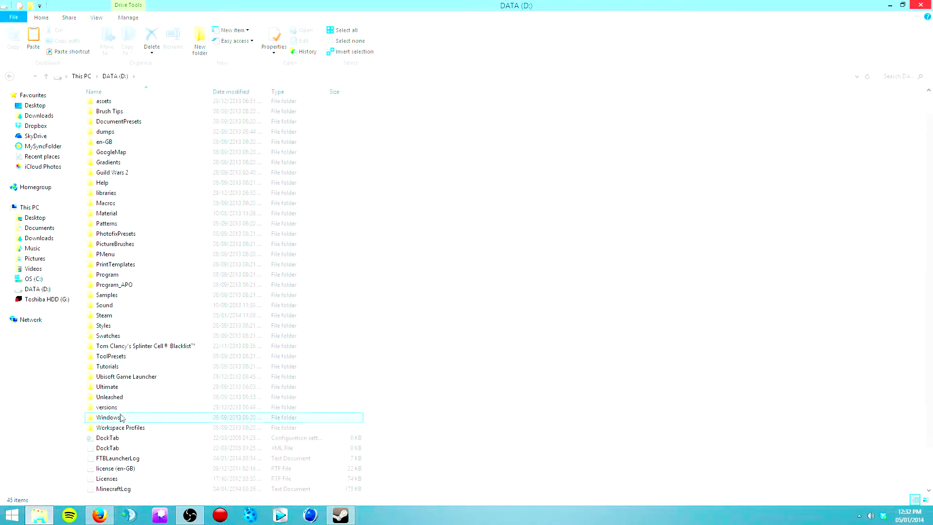
double_click(105, 315)
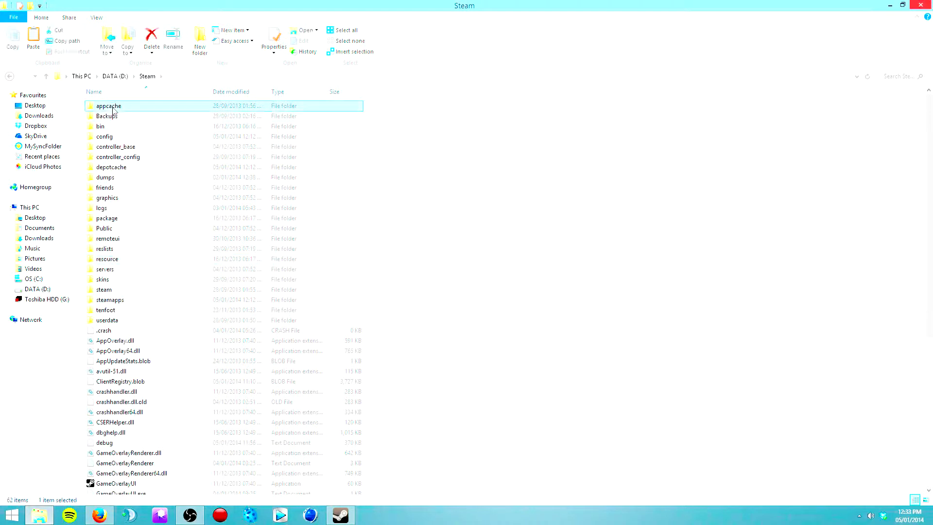
double_click(108, 107)
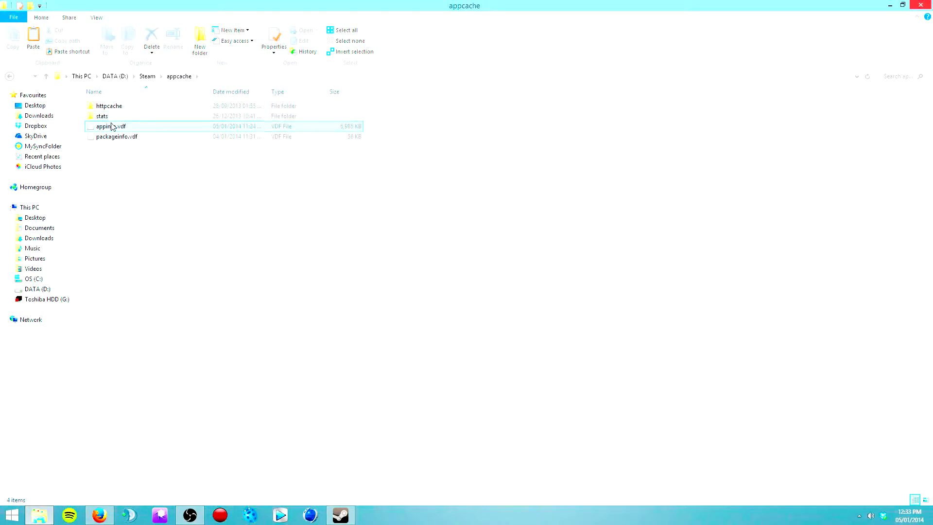
key("BackSpace")
left_click_drag(104, 289, 115, 294)
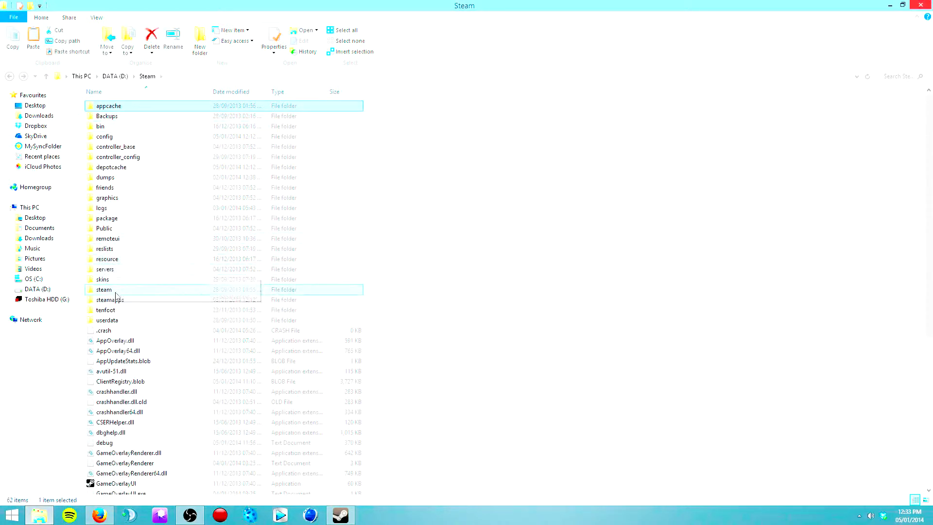
double_click(109, 299)
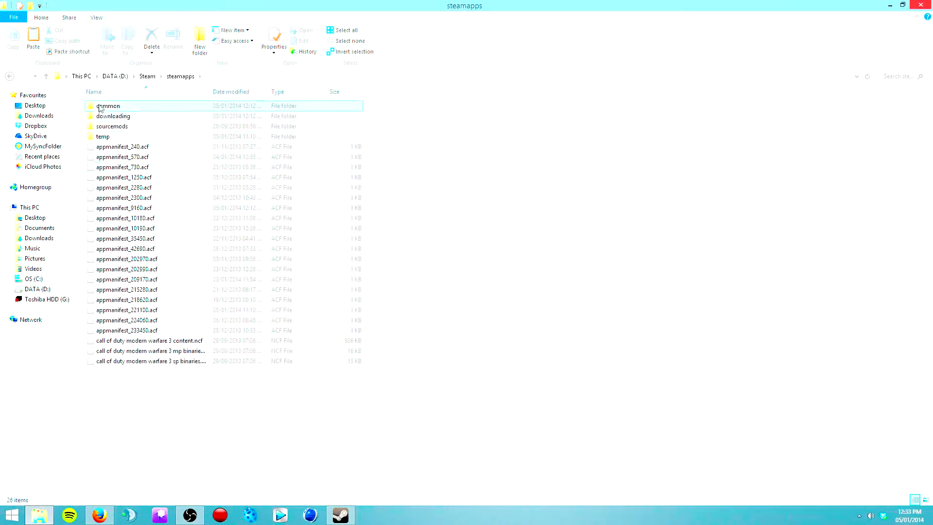
double_click(107, 106)
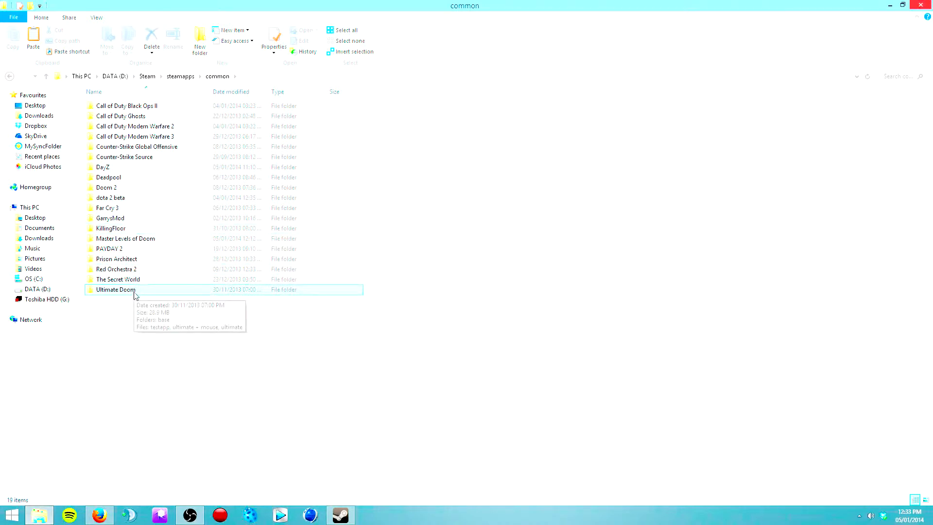
double_click(136, 293)
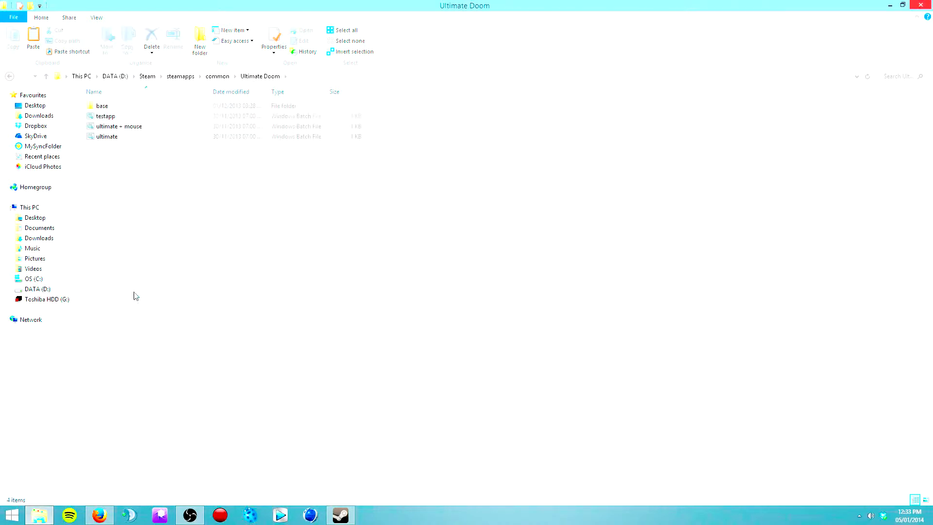
Open the base folder inside Ultimate Doom to see DOOM.WAD
double_click(122, 106)
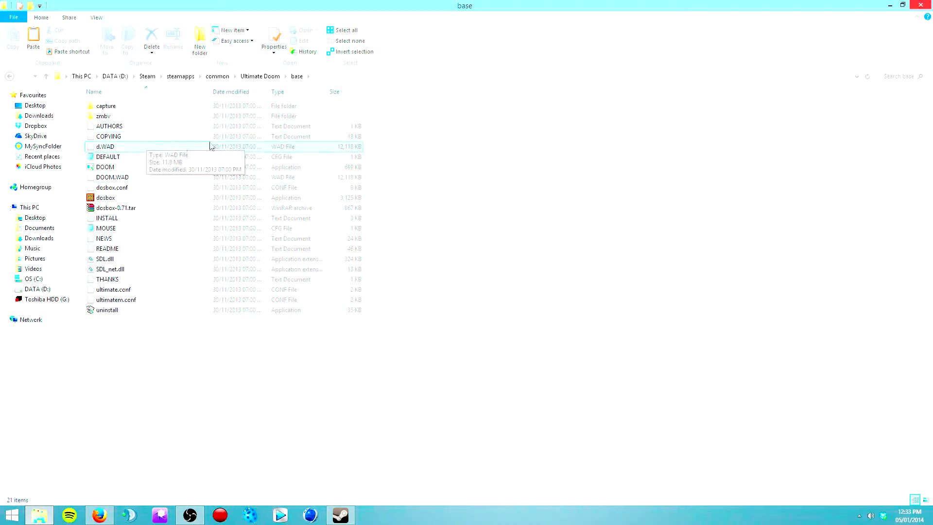
Close File Explorer and minimize Steam to reveal the desktop
left_click(921, 6)
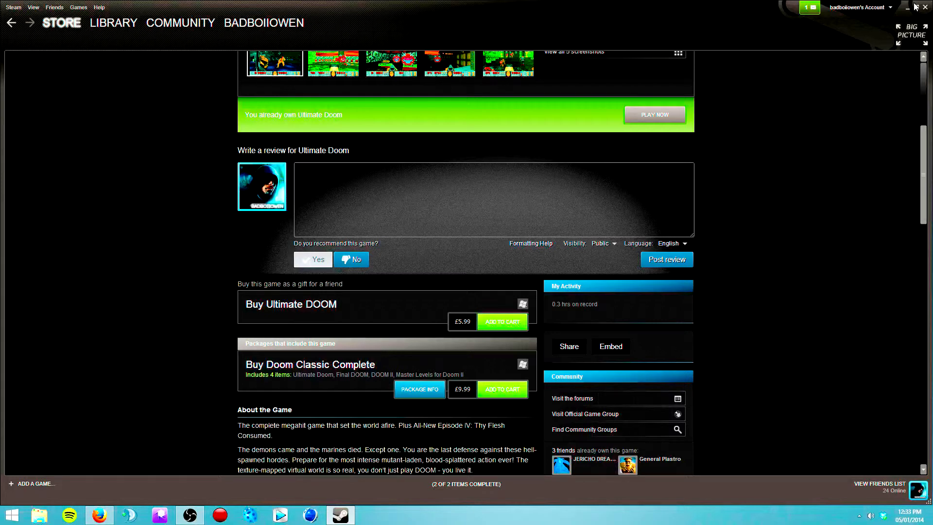
mouse_move(909, 10)
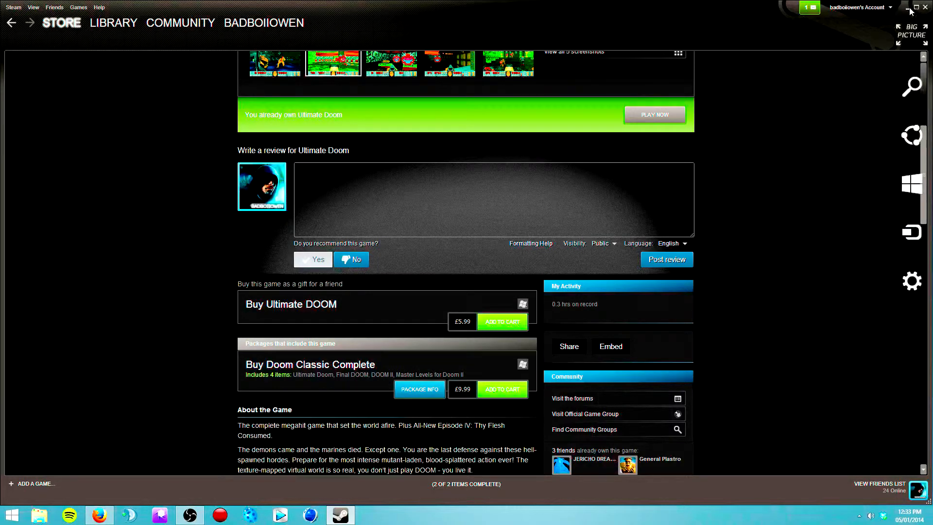
left_click(910, 9)
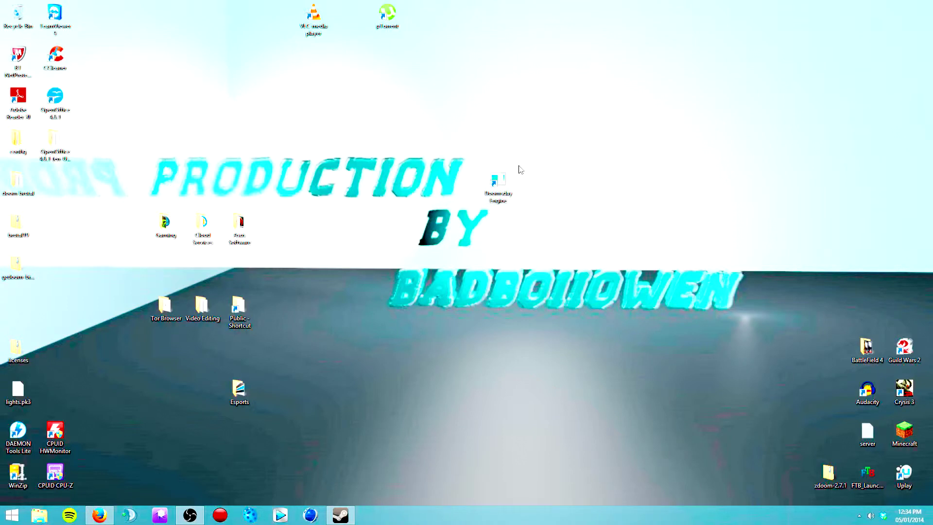
Launch Doomsday Engine Frontend and show the Ultimate Doom profile's Game settings page
double_click(497, 182)
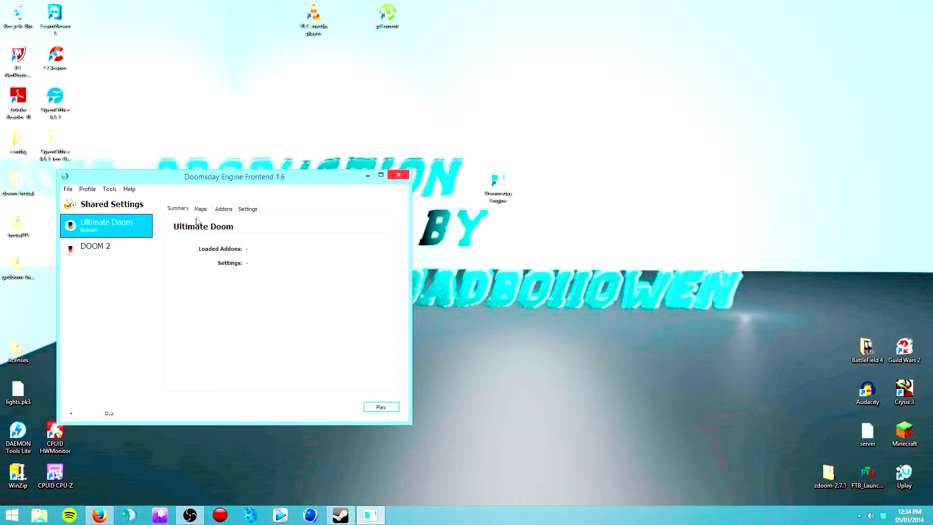
left_click(92, 250)
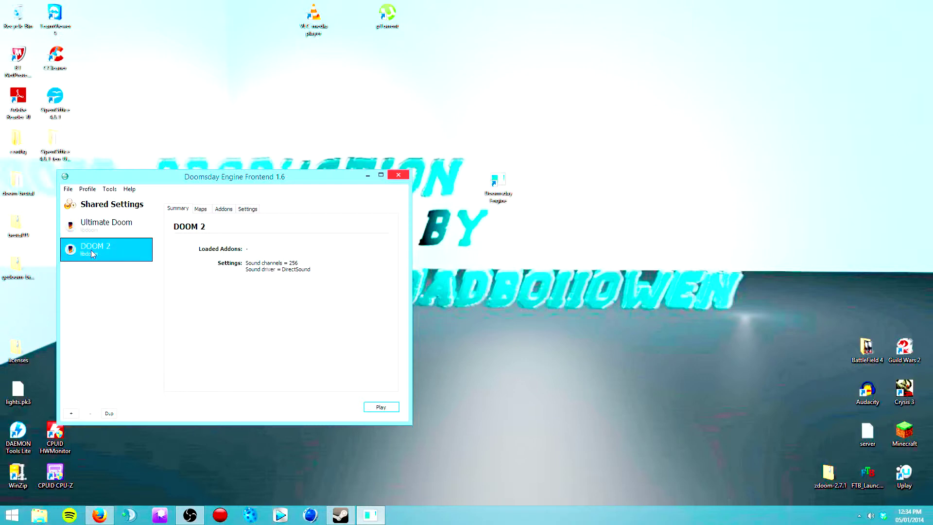
left_click(105, 226)
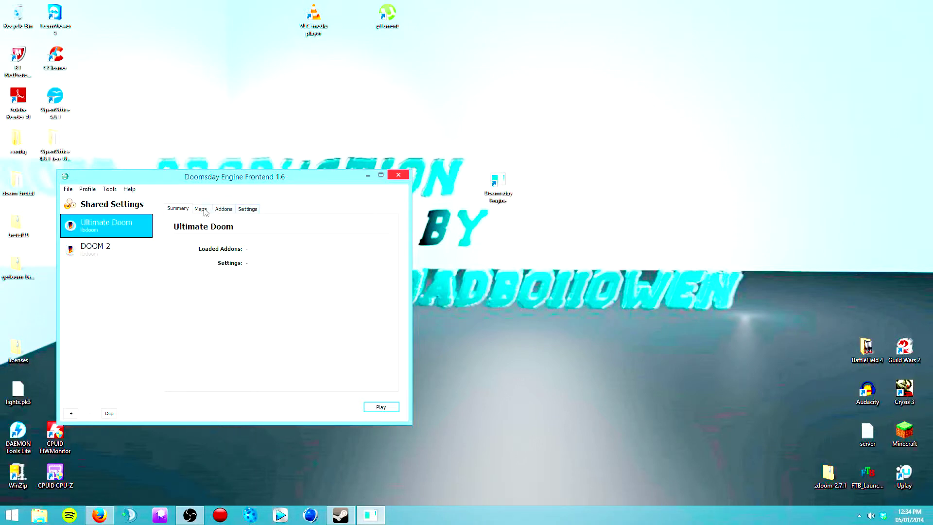
left_click(206, 212)
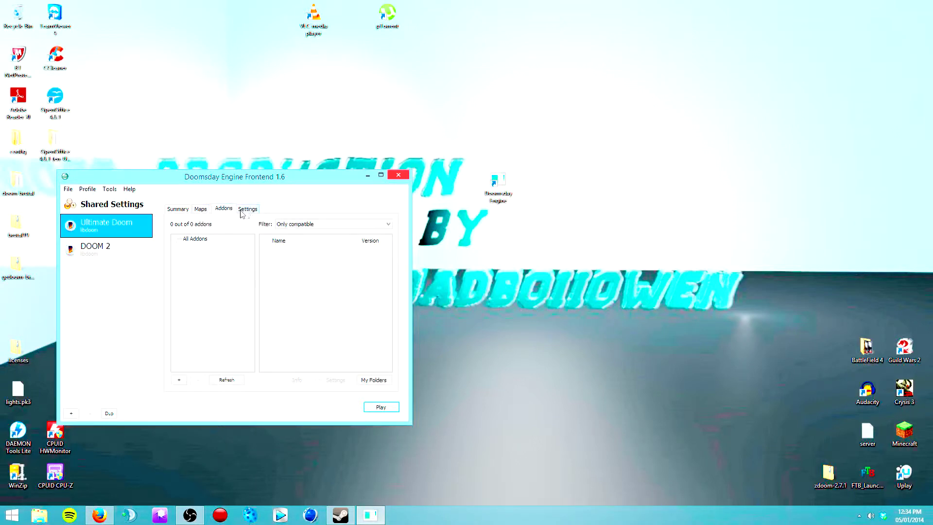
left_click(248, 209)
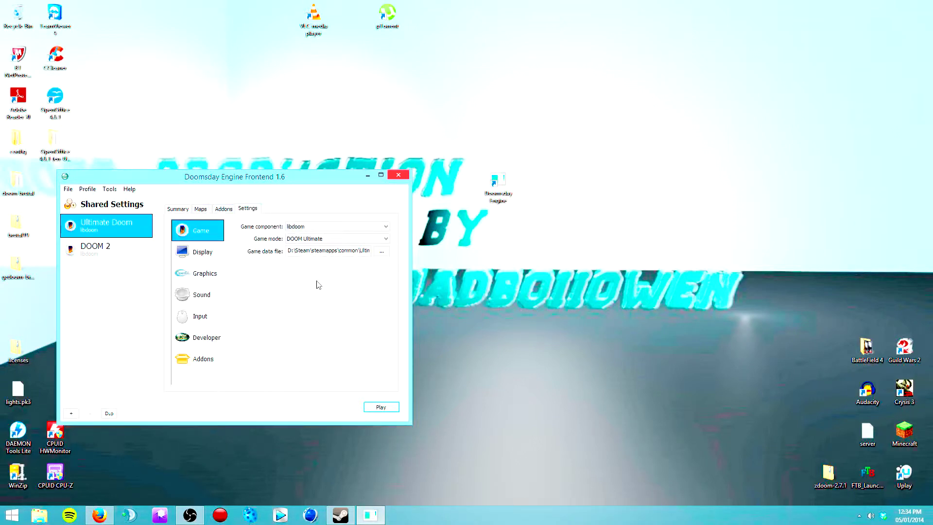
Choose DOOM.WAD from the Ultimate Doom base folder as the game data file
left_click(382, 254)
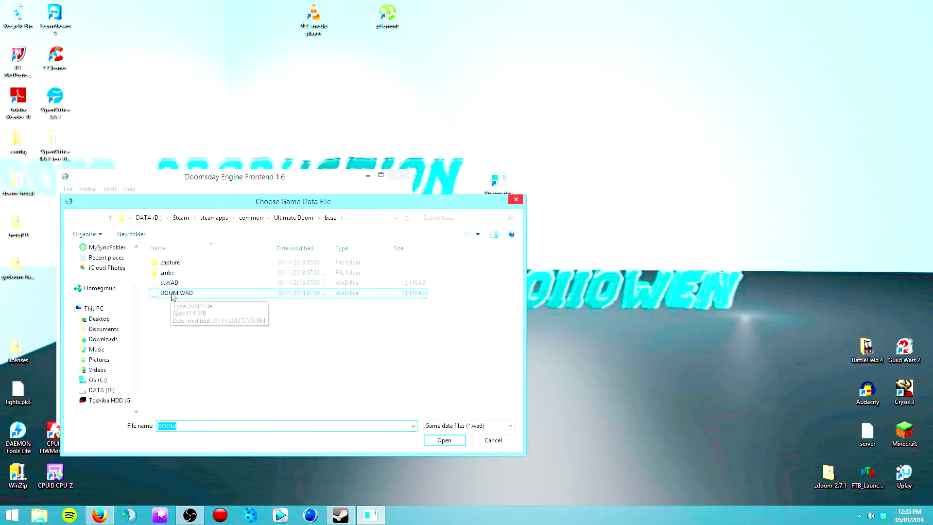
left_click(201, 294)
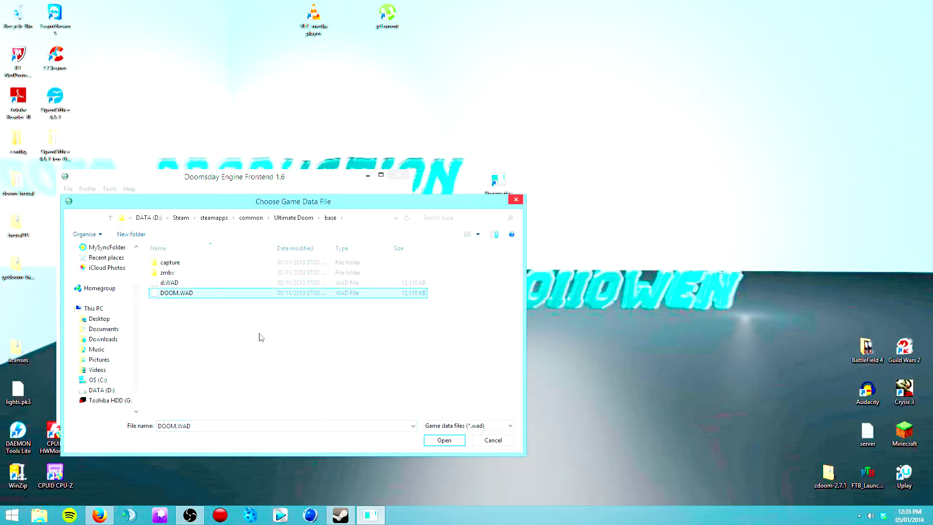
left_click(444, 440)
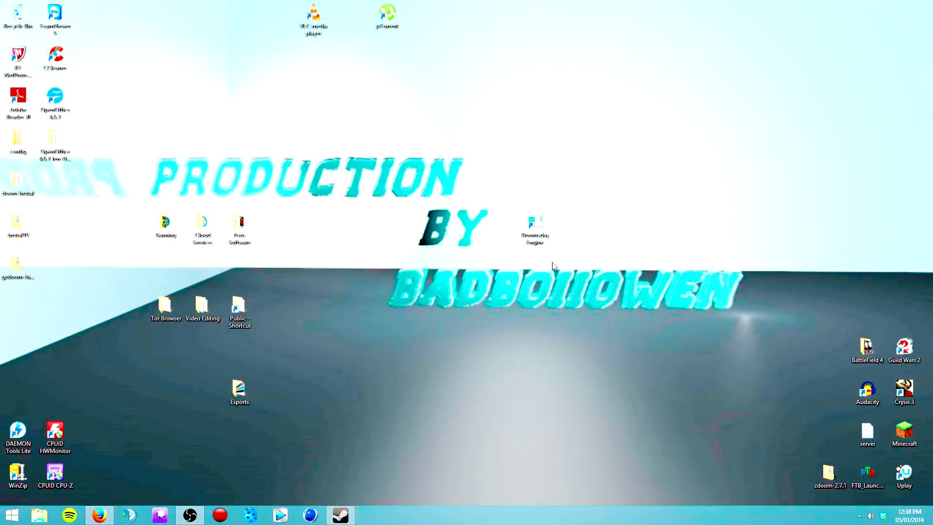
Reopen the frontend, confirm the Steam DOOM.WAD data file setting, and play Ultimate Doom
left_click(533, 233)
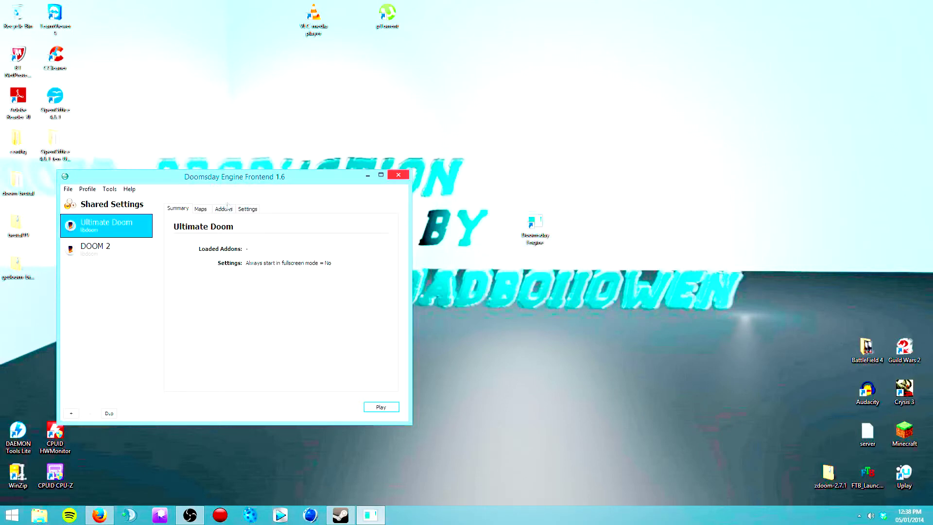
left_click(200, 209)
left_click(248, 208)
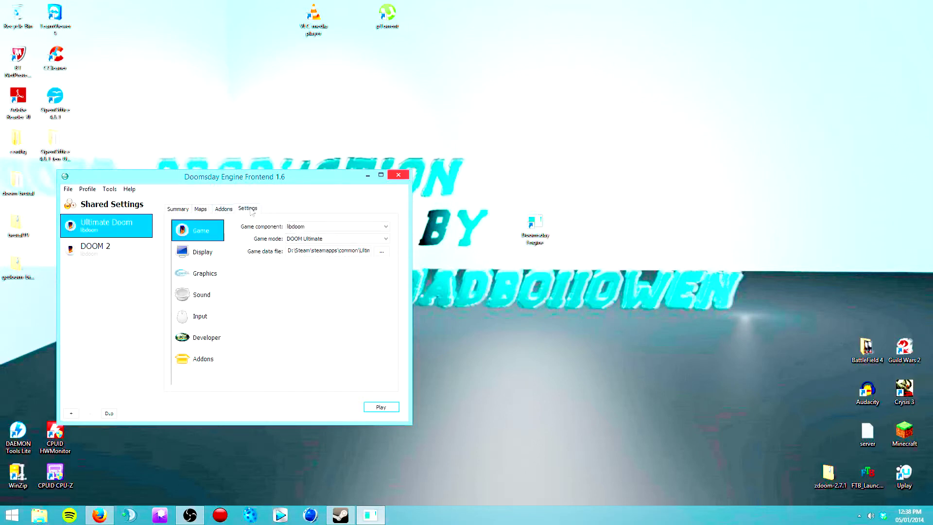
left_click(179, 210)
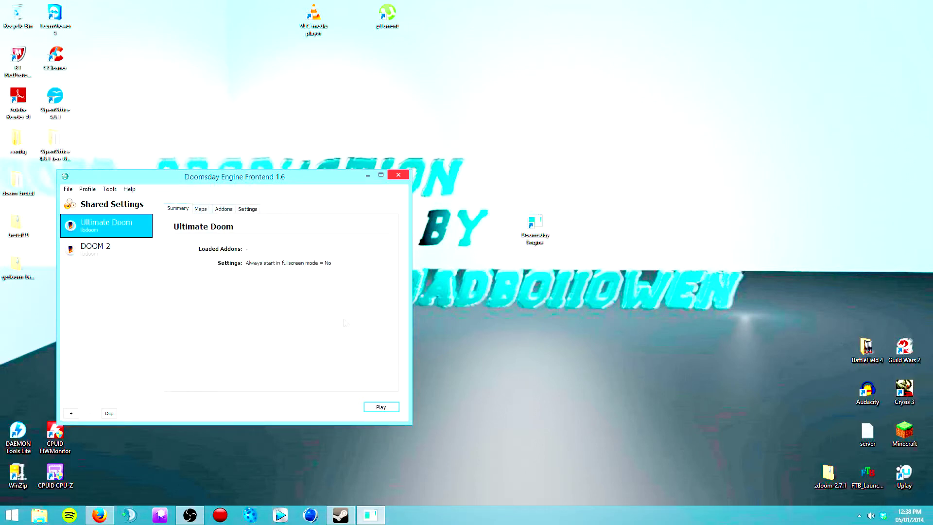
left_click(381, 406)
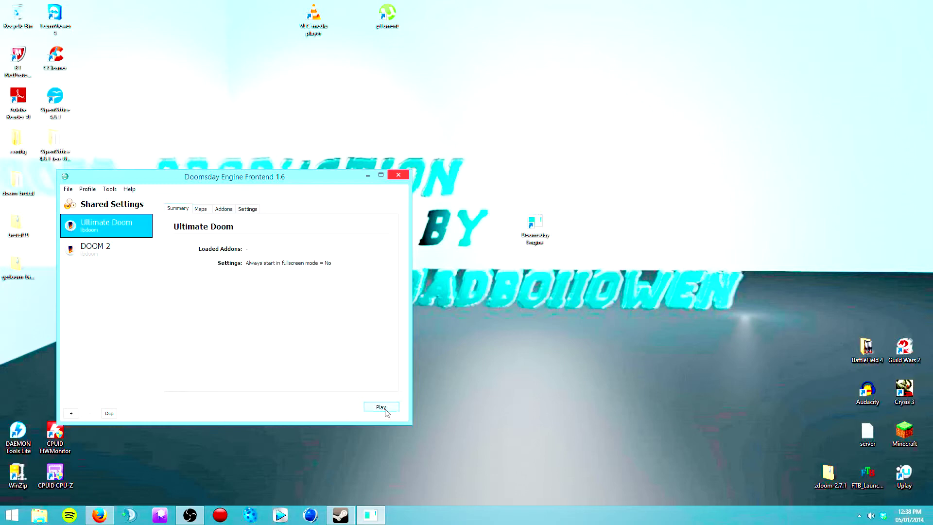